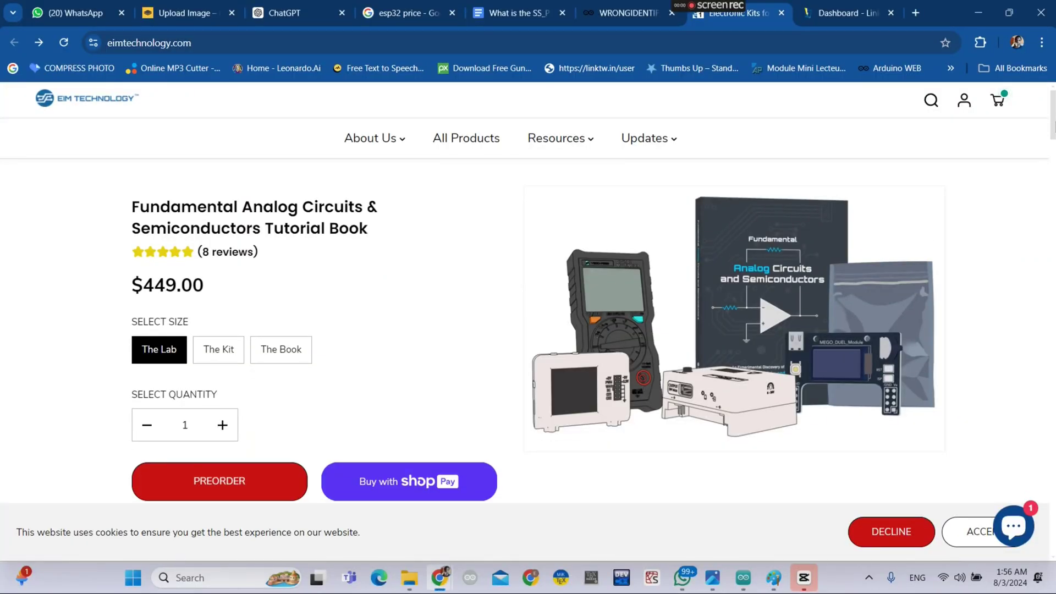
# - Leave the analog circuits book page for the All Products catalog of 22 products
pyautogui.click(186, 42)
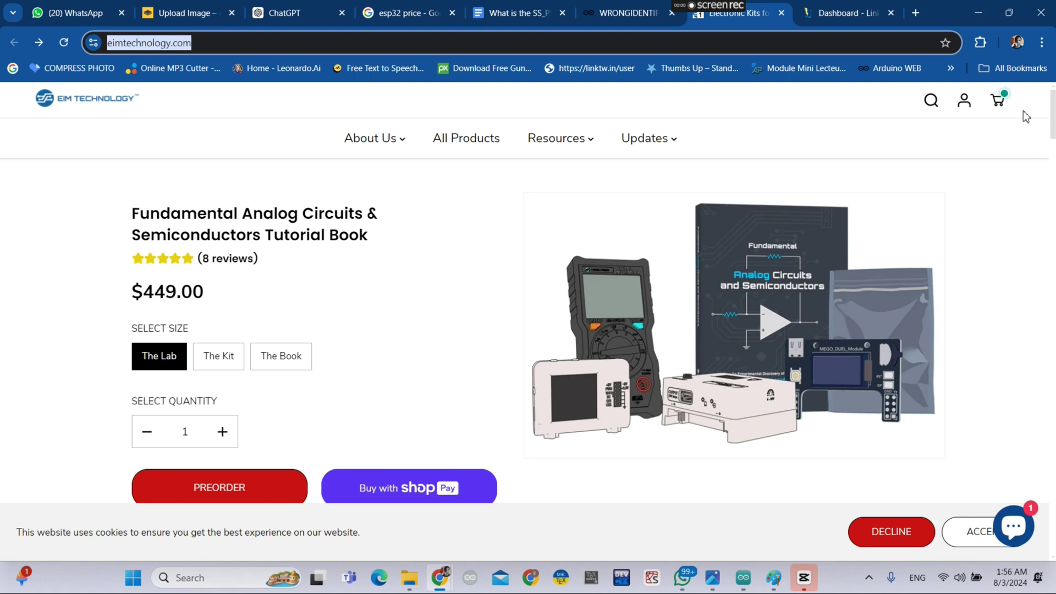
pyautogui.click(461, 145)
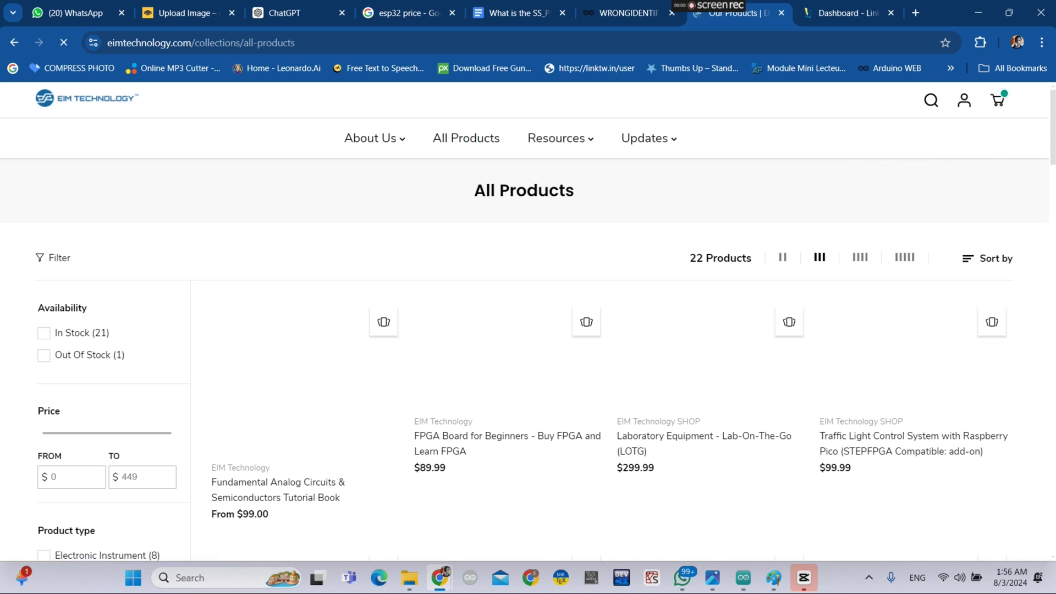
pyautogui.scroll(-1, 528, 330)
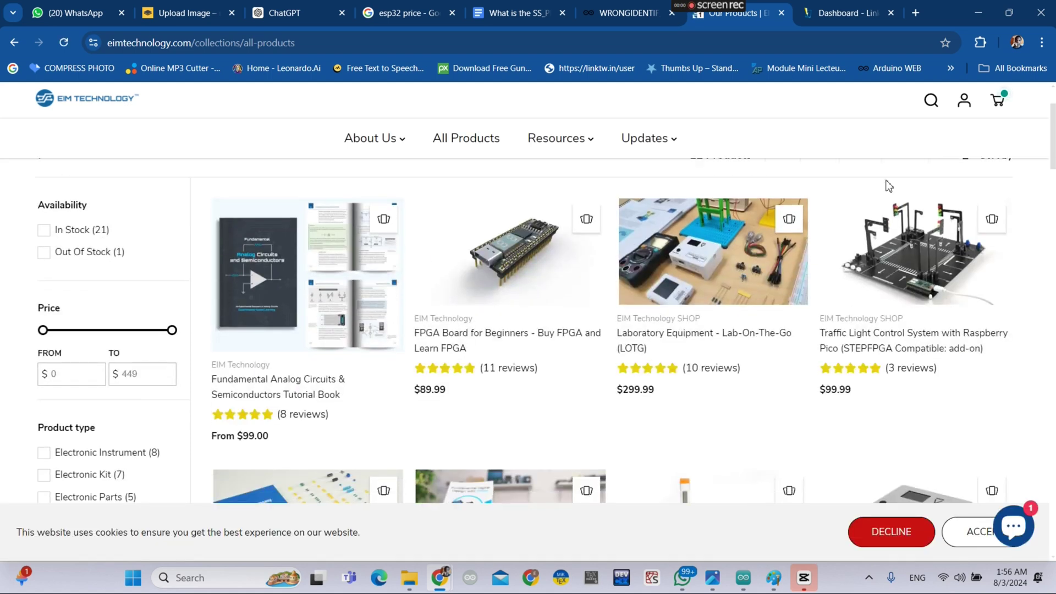
# - View the FPGA Board for Beginners page, then open the $99.99 Zoolark Oscilloscope Function Generator
pyautogui.click(491, 245)
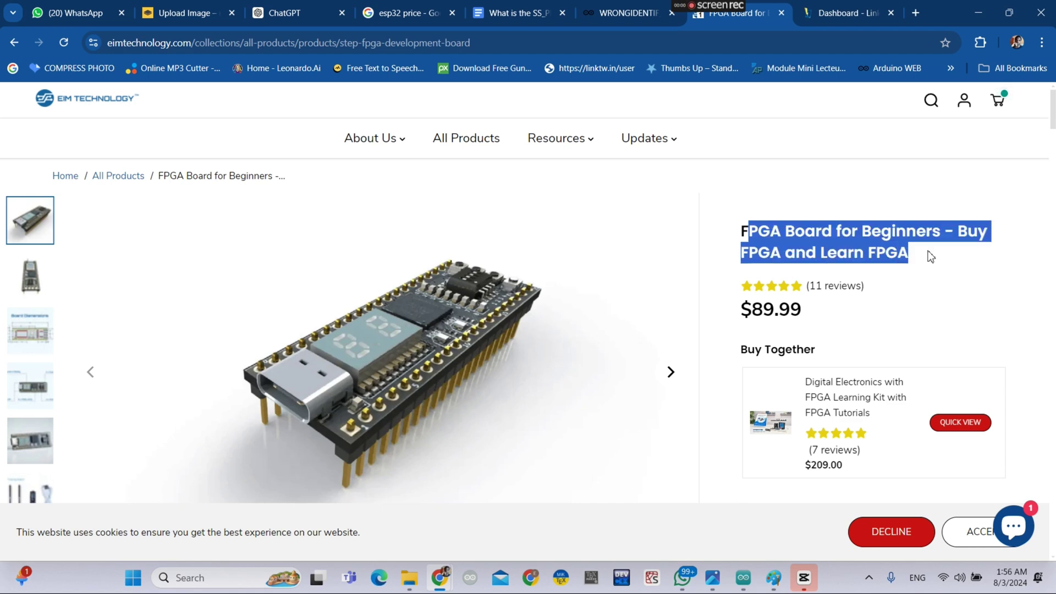
pyautogui.click(14, 43)
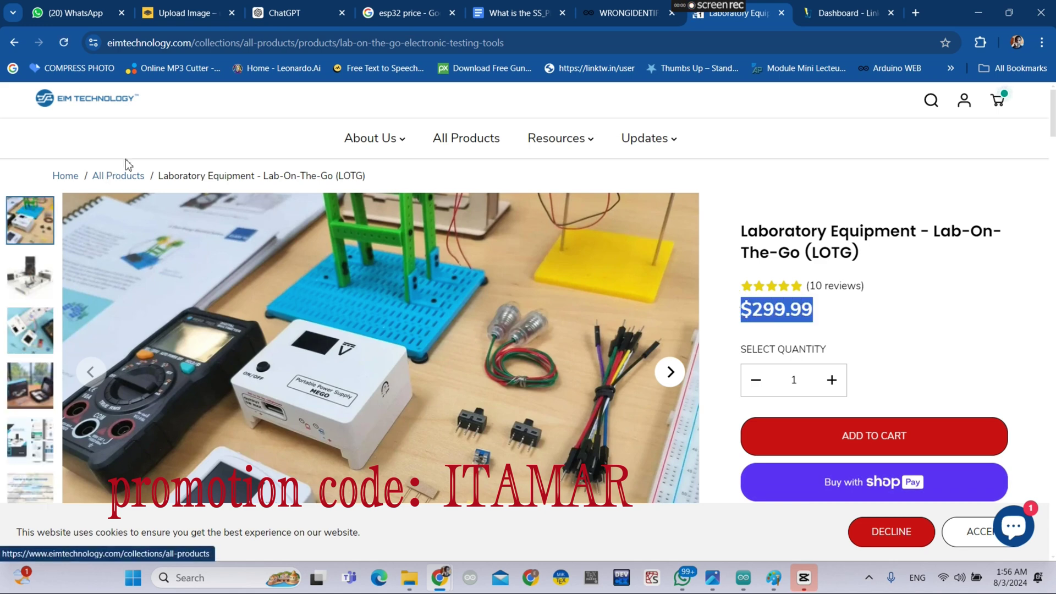
pyautogui.click(13, 43)
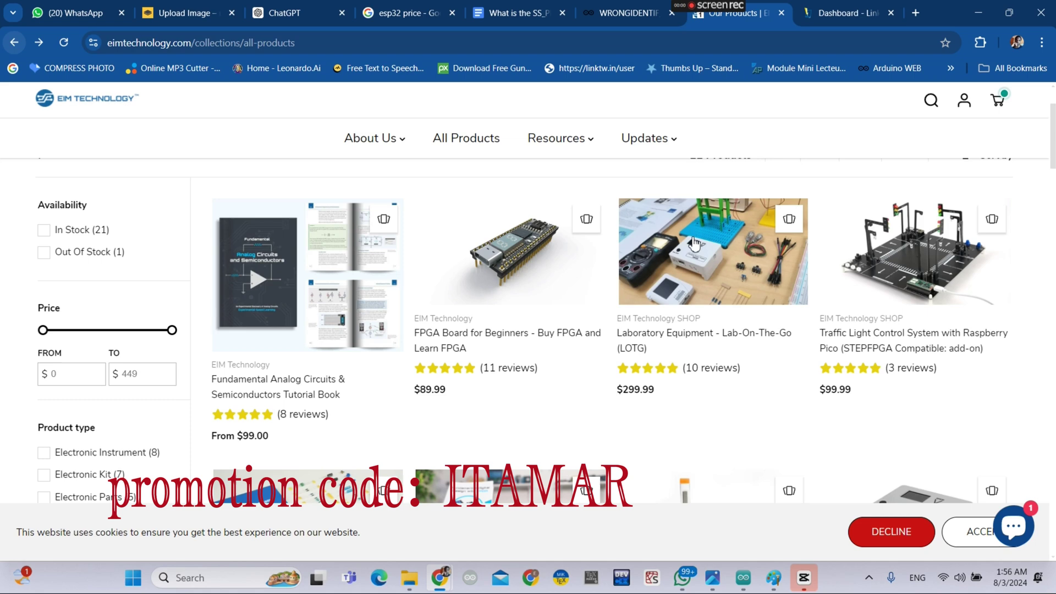
pyautogui.scroll(-2, 1046, 142)
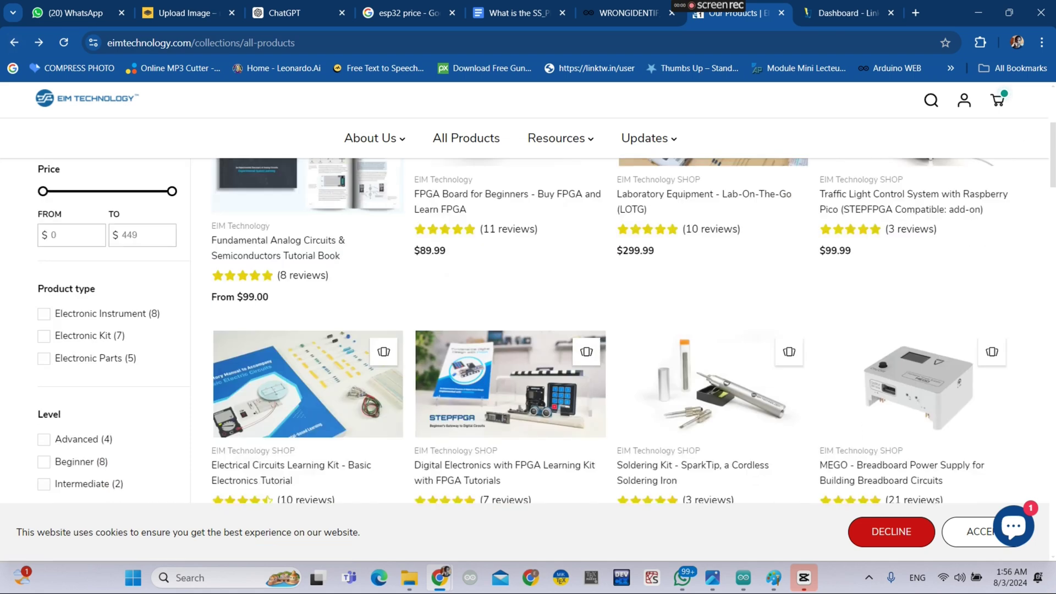
pyautogui.scroll(-2, 1046, 142)
pyautogui.scroll(-1, 473, 332)
pyautogui.scroll(1, 473, 333)
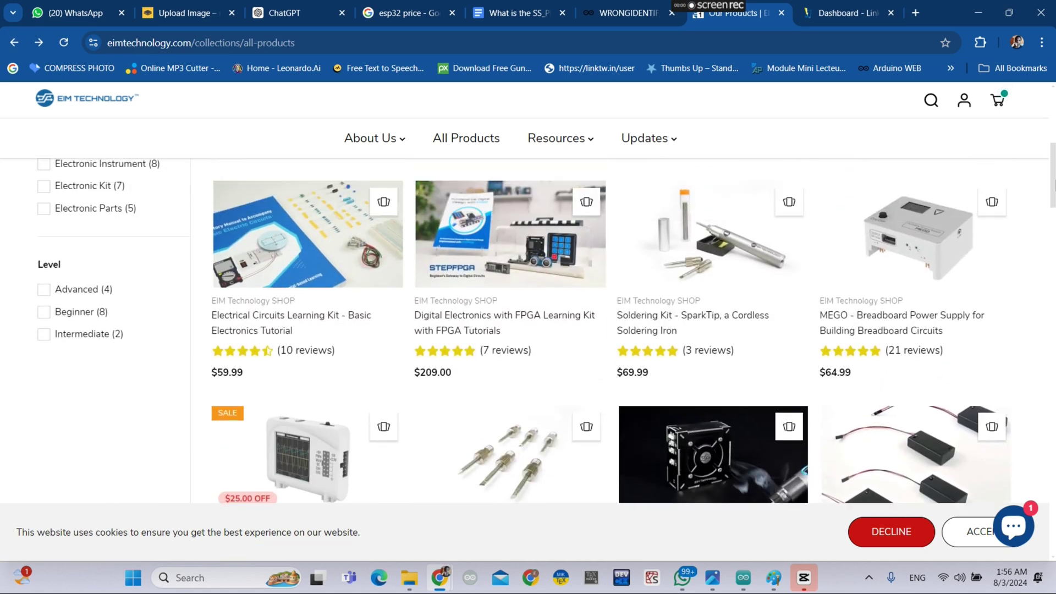
pyautogui.click(371, 413)
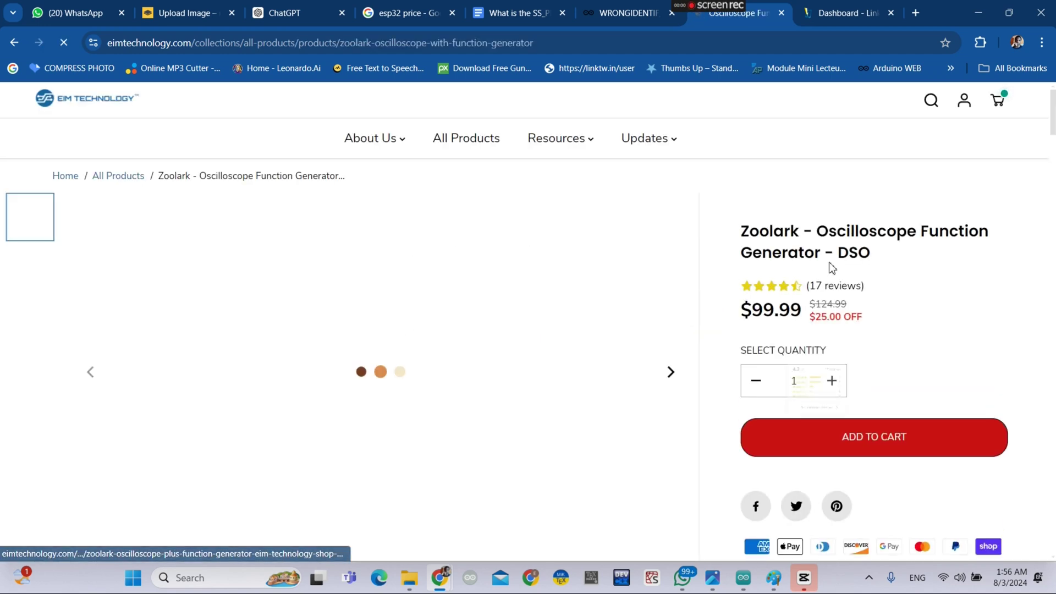
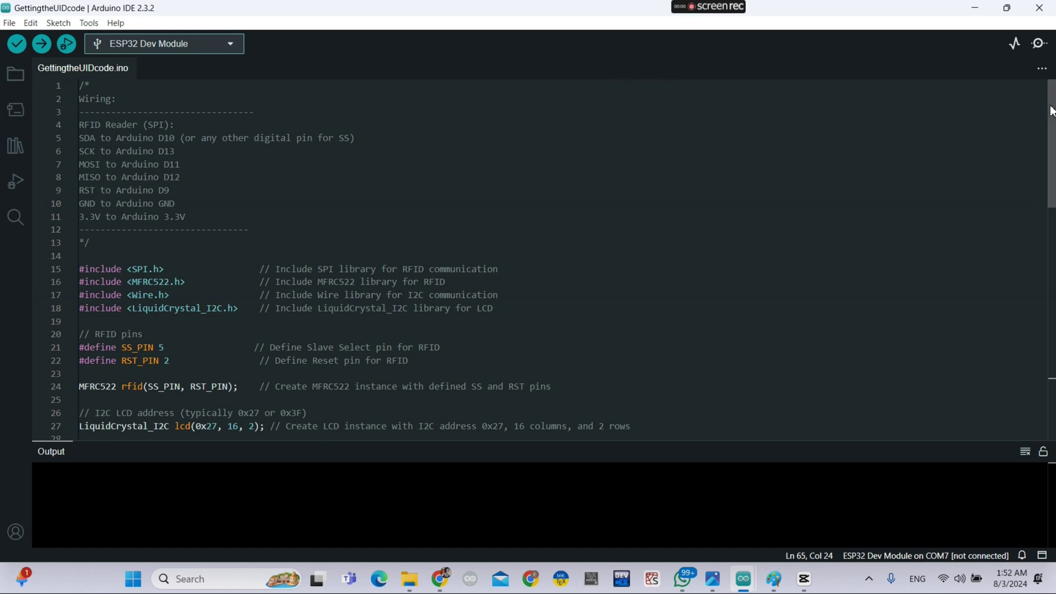
pyautogui.scroll(-3, 553, 261)
pyautogui.scroll(-1, 553, 261)
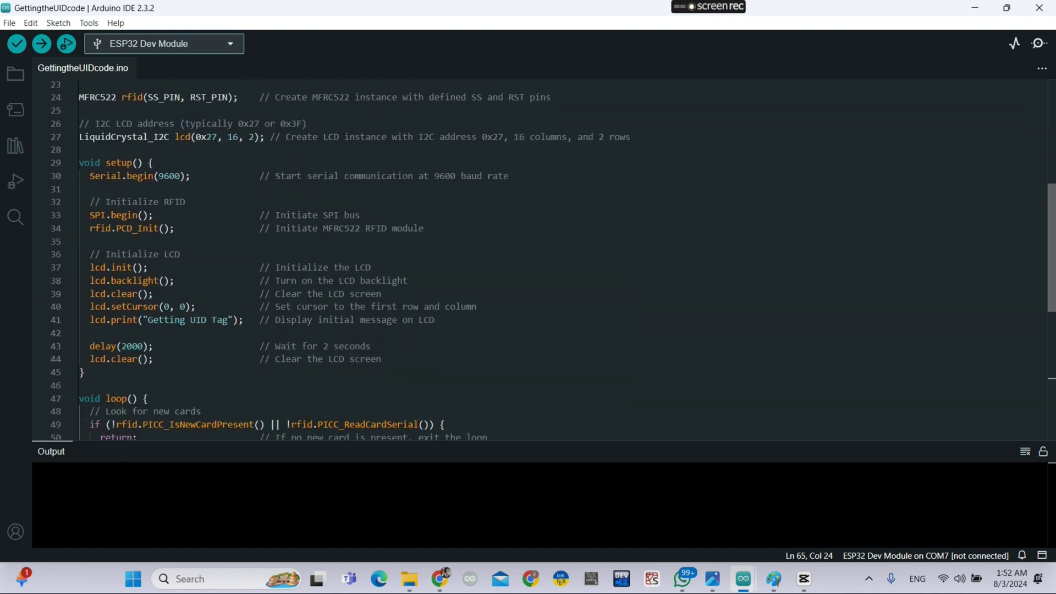
pyautogui.scroll(-4, 553, 260)
pyautogui.scroll(-2, 553, 260)
pyautogui.scroll(-3, 553, 260)
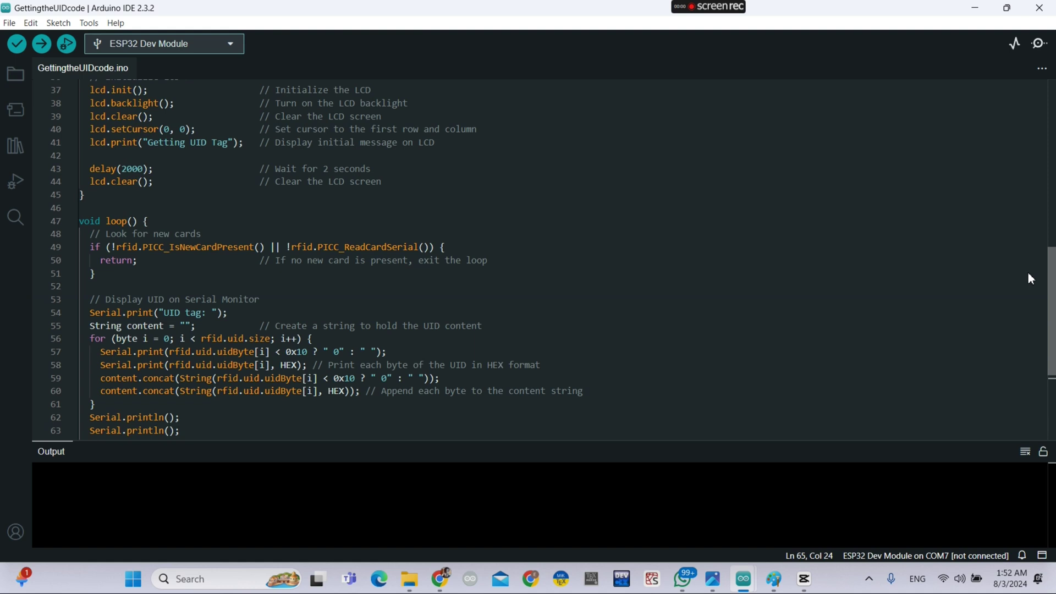
pyautogui.scroll(8, 1028, 248)
pyautogui.scroll(4, 1025, 124)
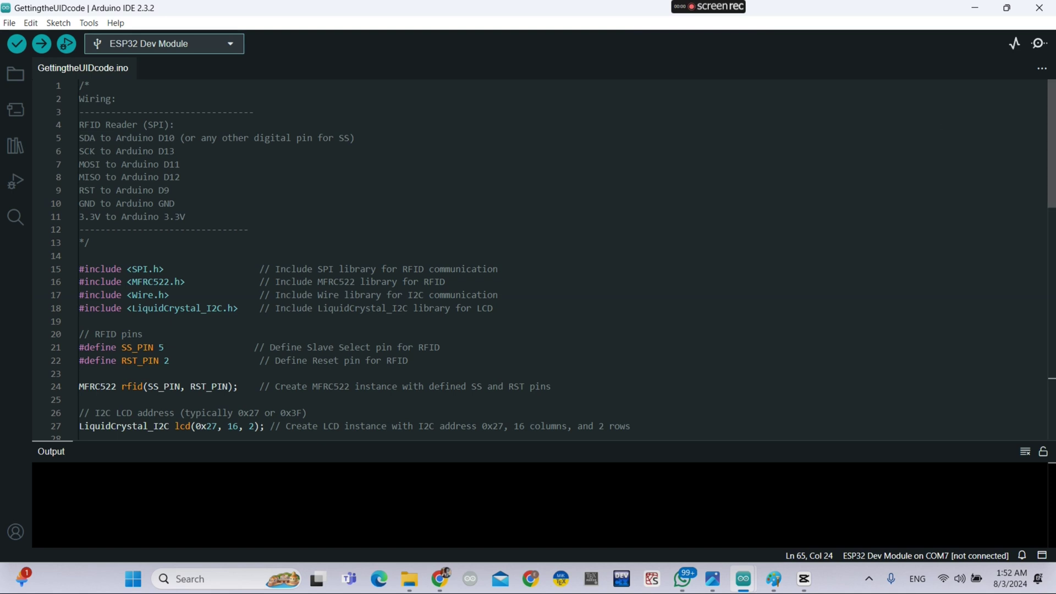
pyautogui.scroll(-5, 528, 260)
pyautogui.scroll(-2, 529, 261)
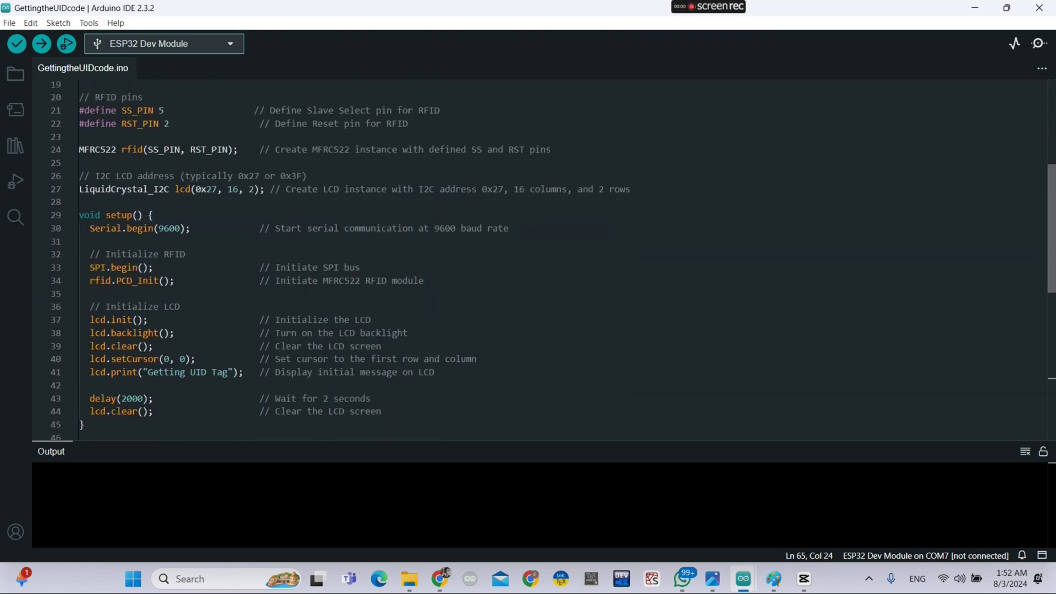
pyautogui.scroll(-1, 529, 261)
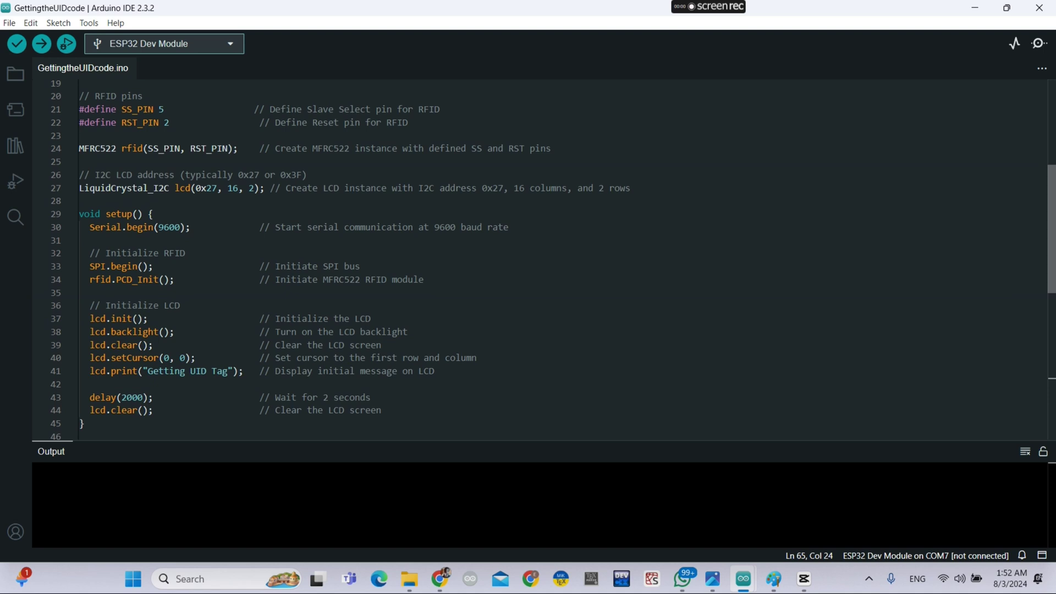
pyautogui.scroll(2, 528, 260)
pyautogui.scroll(1, 528, 261)
pyautogui.scroll(-10, 528, 260)
pyautogui.scroll(-2, 529, 259)
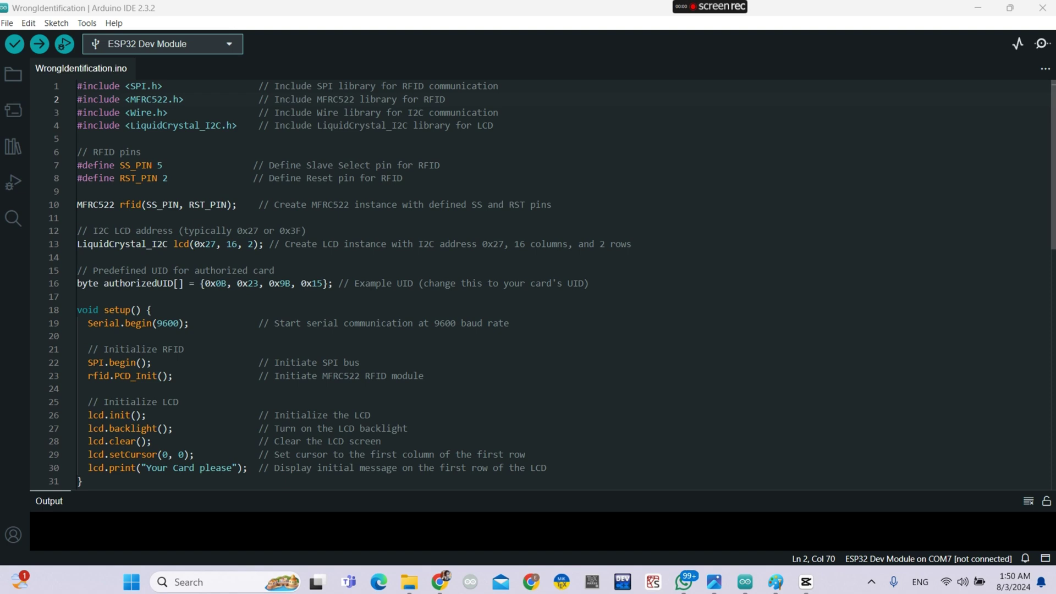
pyautogui.scroll(-3, 529, 285)
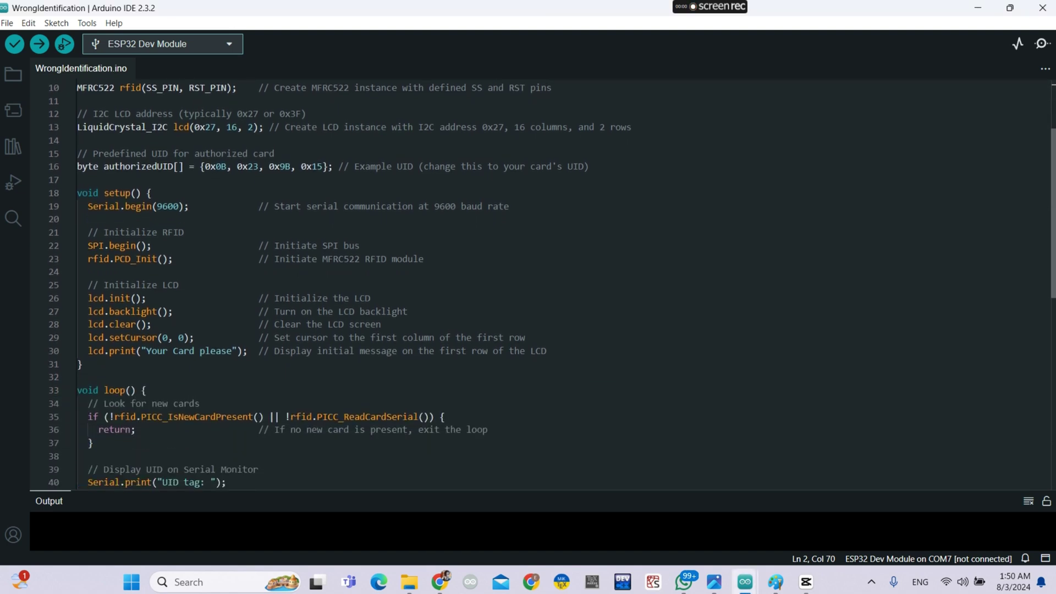
pyautogui.scroll(-1, 528, 285)
pyautogui.scroll(-1, 528, 284)
pyautogui.scroll(-1, 529, 285)
pyautogui.scroll(-1, 528, 285)
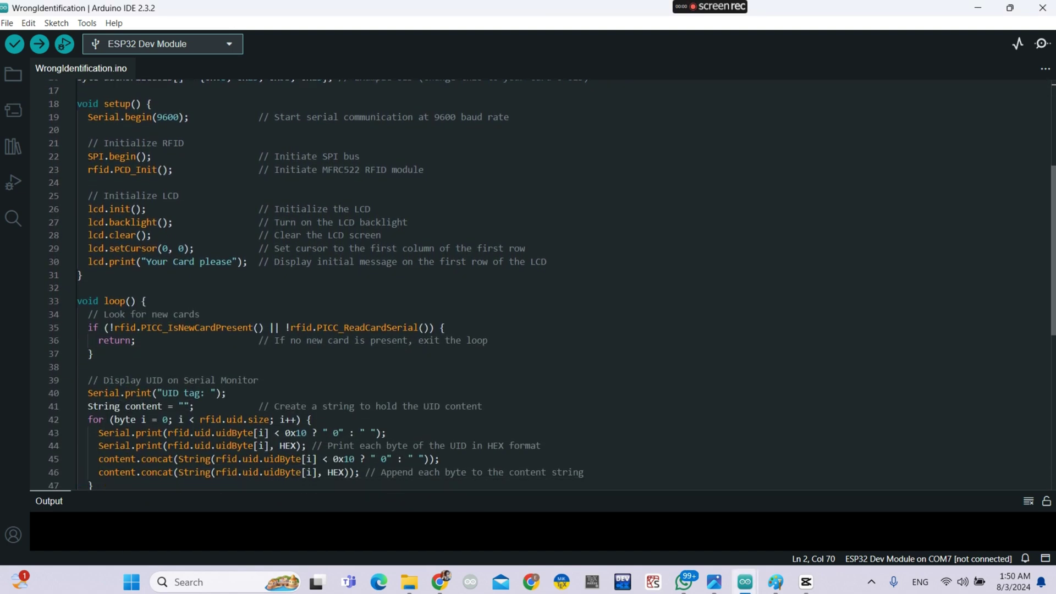
pyautogui.scroll(-1, 528, 285)
pyautogui.scroll(-2, 529, 285)
pyautogui.scroll(-1, 528, 285)
pyautogui.scroll(-1, 528, 285)
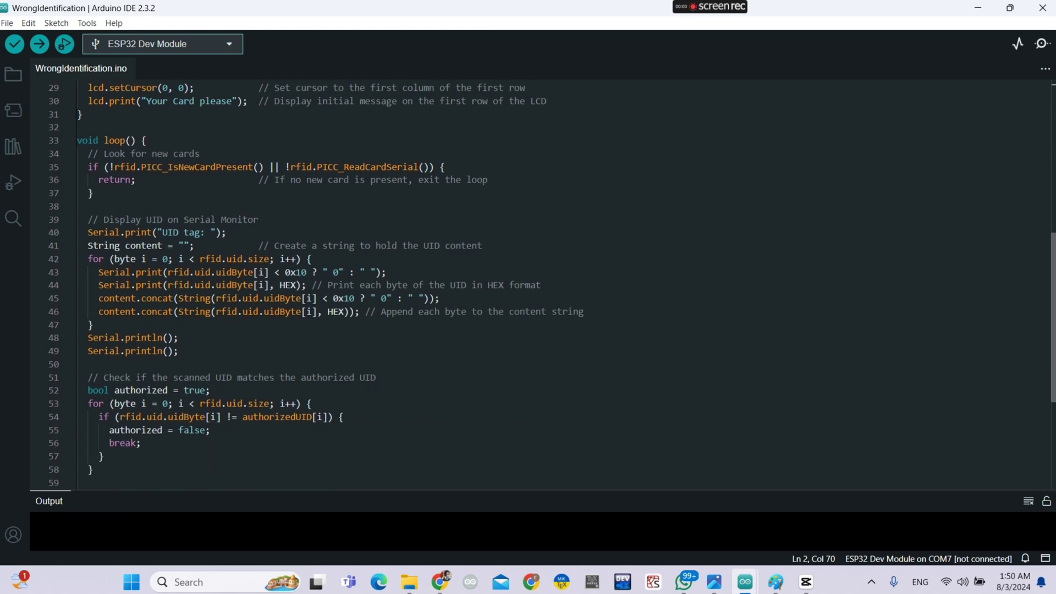
pyautogui.scroll(-2, 528, 284)
pyautogui.scroll(-1, 529, 284)
pyautogui.scroll(-2, 529, 285)
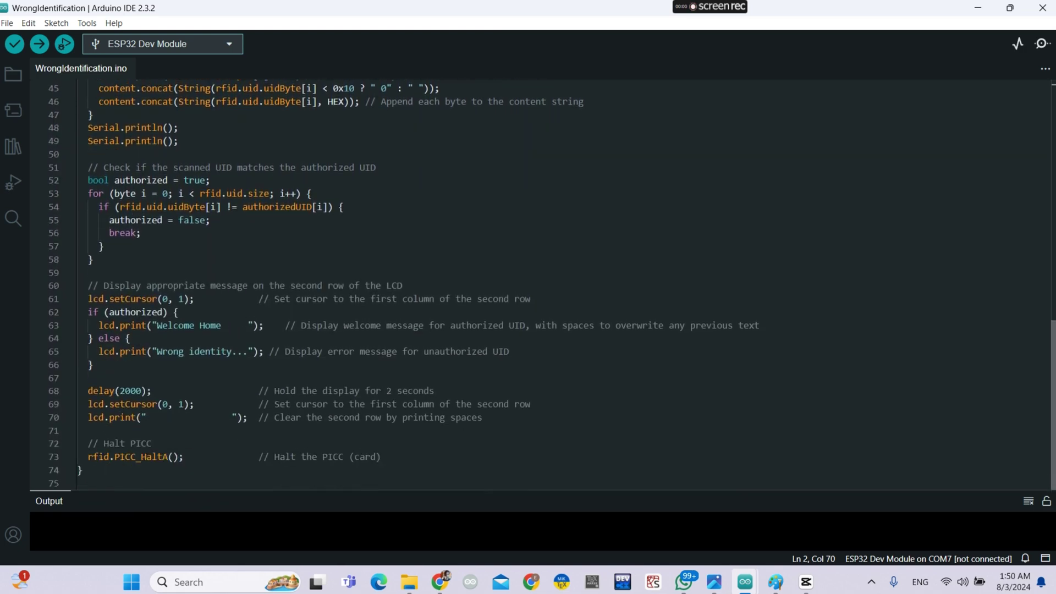
pyautogui.scroll(2, 1038, 302)
pyautogui.scroll(2, 1038, 278)
pyautogui.scroll(3, 1028, 236)
pyautogui.scroll(3, 1013, 185)
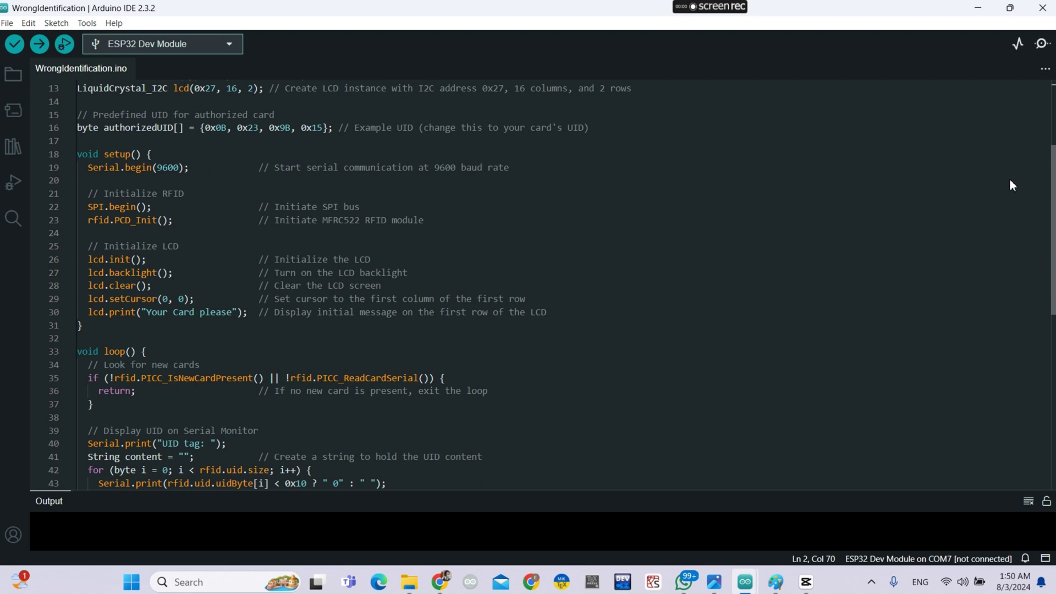
pyautogui.scroll(1, 1013, 185)
pyautogui.scroll(1, 1037, 165)
pyautogui.scroll(2, 1038, 160)
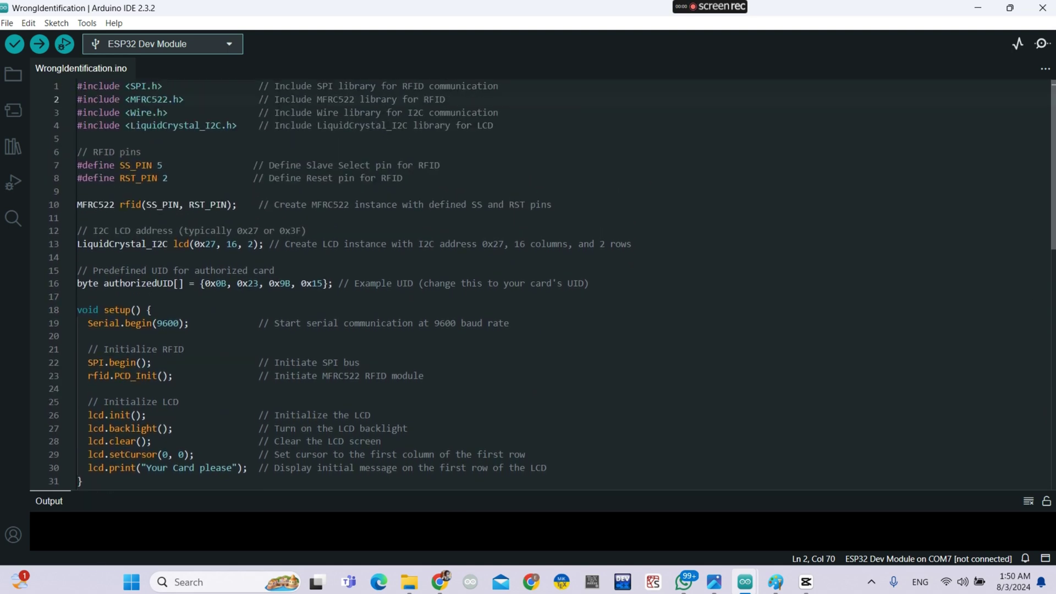
pyautogui.scroll(-1, 528, 285)
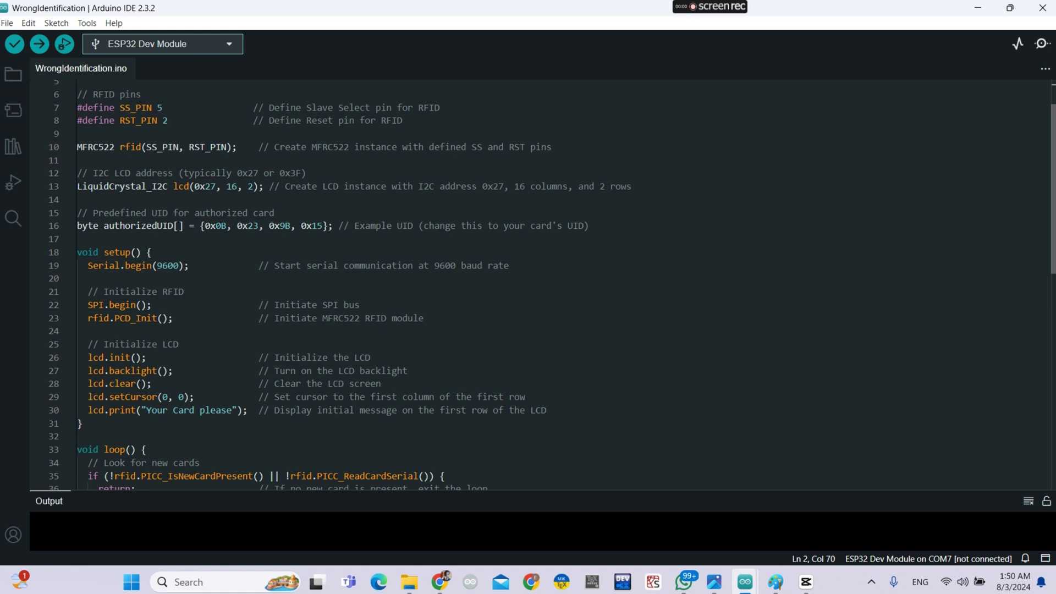
pyautogui.scroll(-1, 528, 285)
pyautogui.scroll(-1, 528, 285)
pyautogui.scroll(-1, 528, 285)
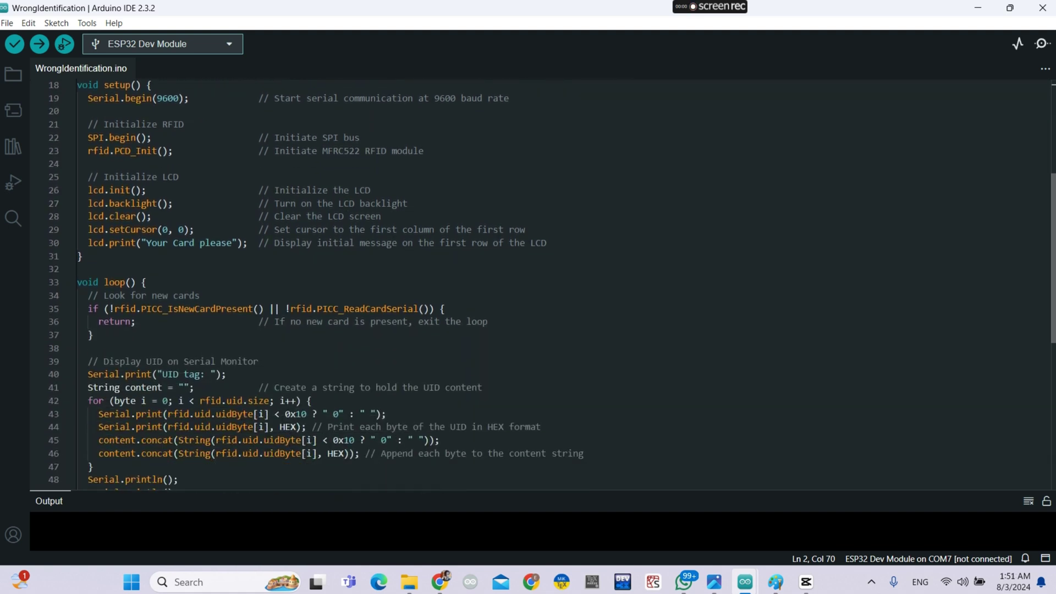
pyautogui.scroll(-1, 528, 285)
pyautogui.scroll(-2, 528, 285)
pyautogui.scroll(-2, 528, 285)
pyautogui.scroll(-1, 528, 285)
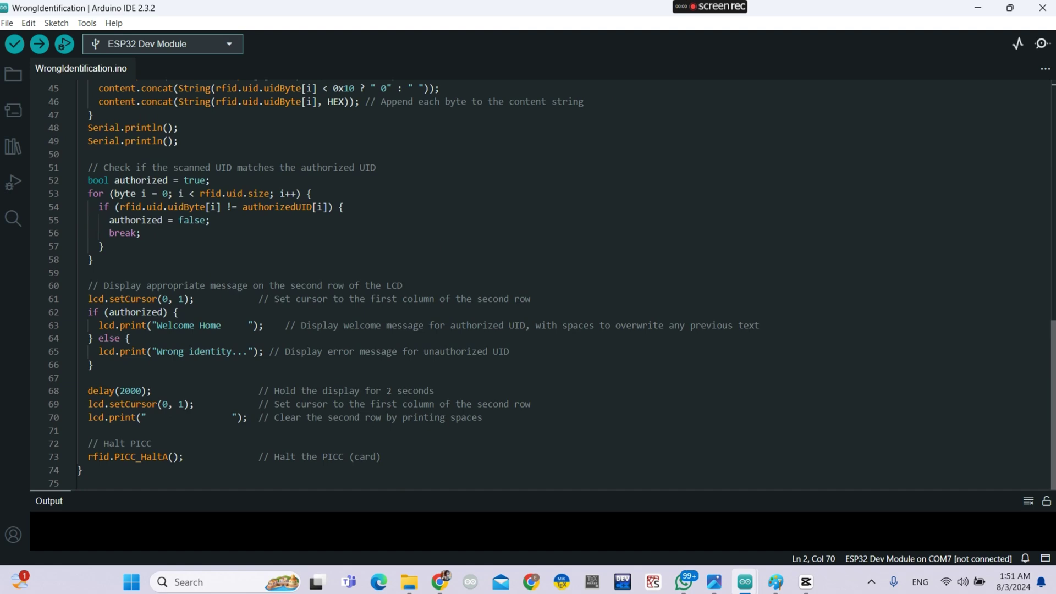
pyautogui.scroll(4, 528, 285)
pyautogui.scroll(2, 528, 285)
pyautogui.scroll(3, 528, 285)
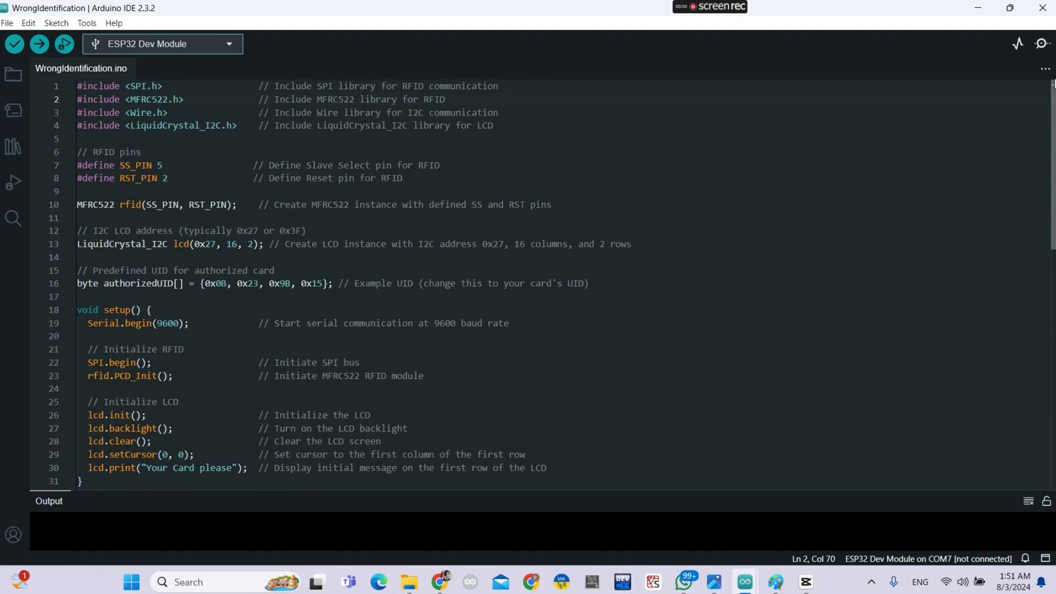